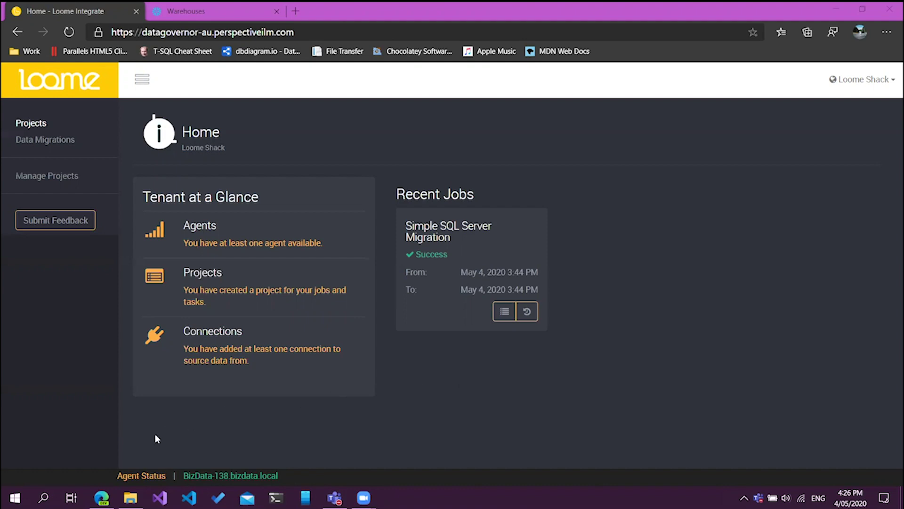
Open Windows PowerShell as administrator in the E:\Docs\Loome Shack folder
click(131, 498)
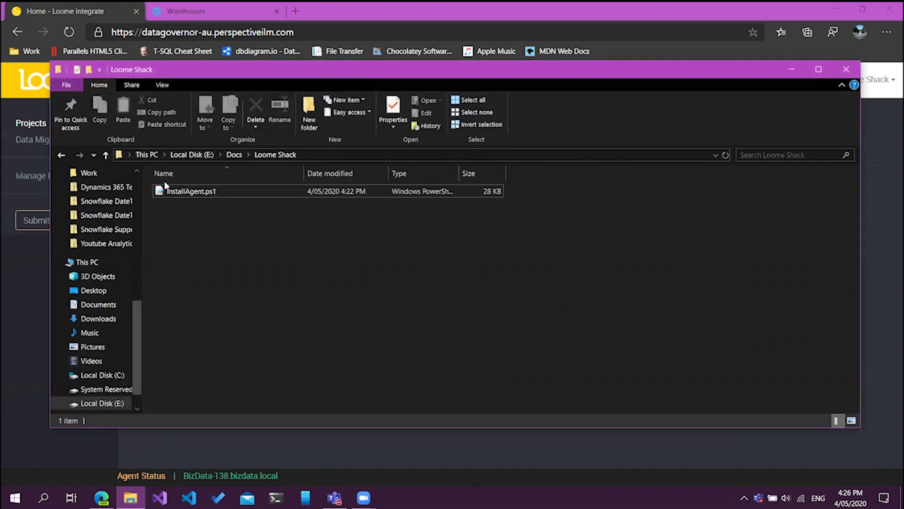
click(66, 88)
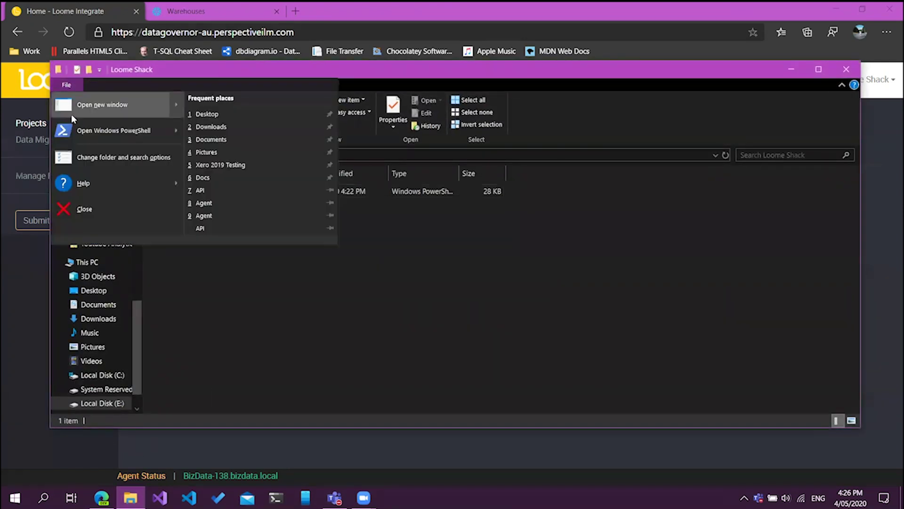
mouse_move(75, 123)
click(219, 130)
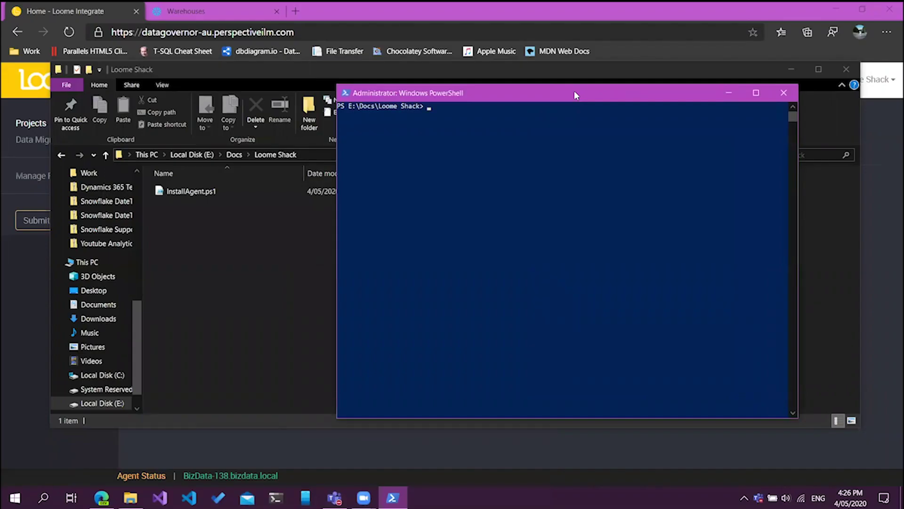
Run snowsql in the console and review its command-line options from the beginning of the list
text(snowsql)
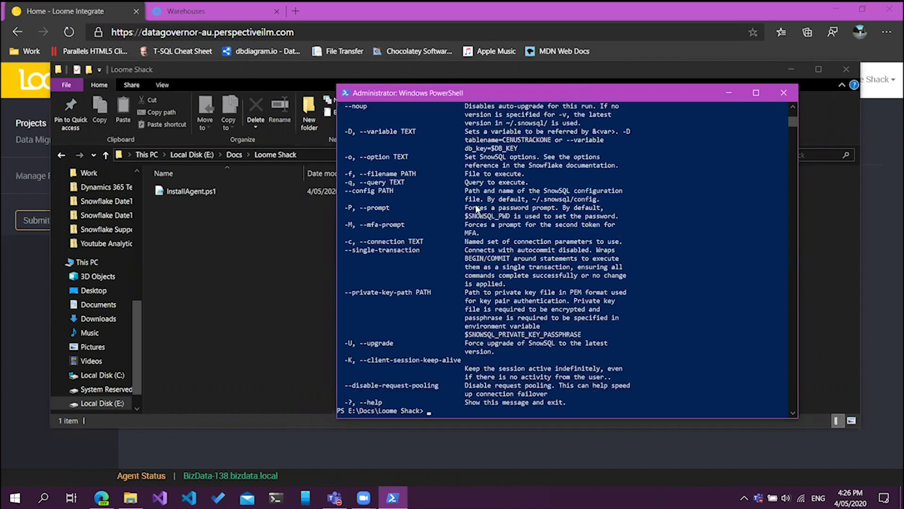
scroll(477, 209, up, 10)
scroll(477, 209, up, 7)
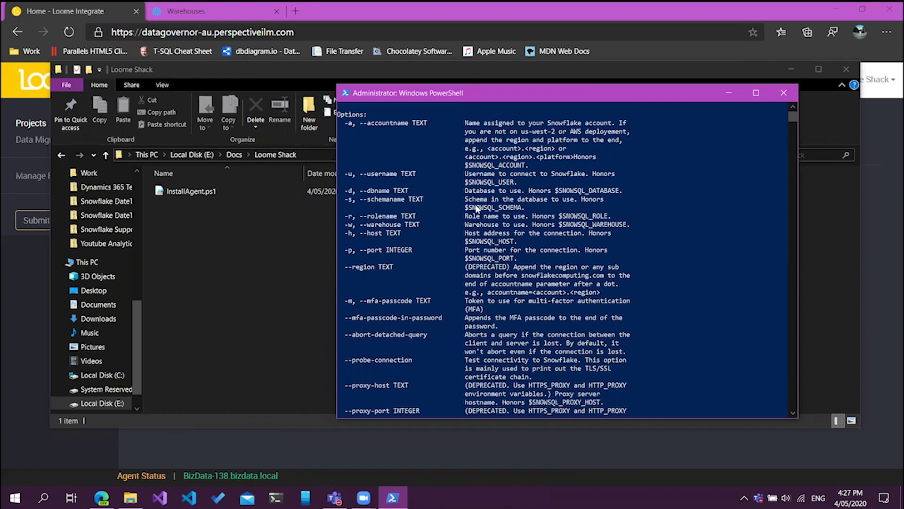
Clear the console, run the InstallAgent.ps1 script once, and answer yes to using the Snowflake Cloud data warehouse with this agent
key(ctrl+l)
drag(445, 96, 495, 103)
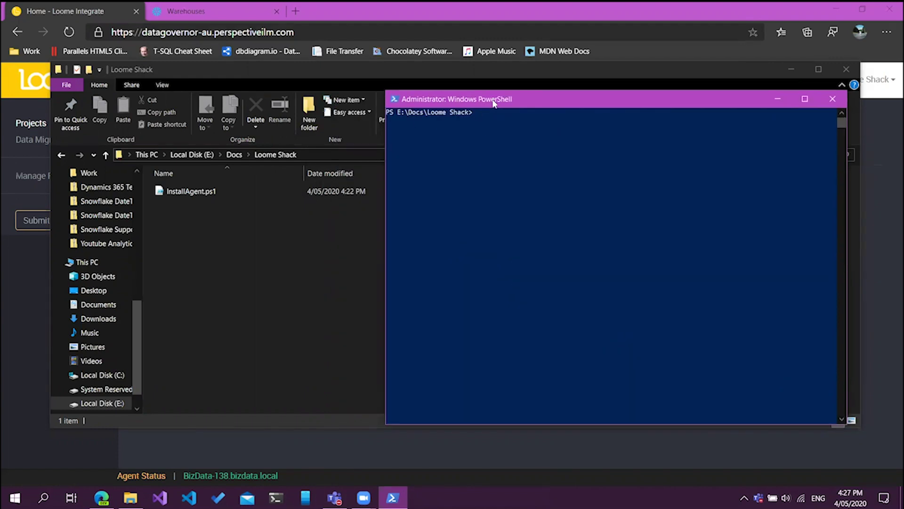
text(.\Inst)
key(Tab)
key(Return)
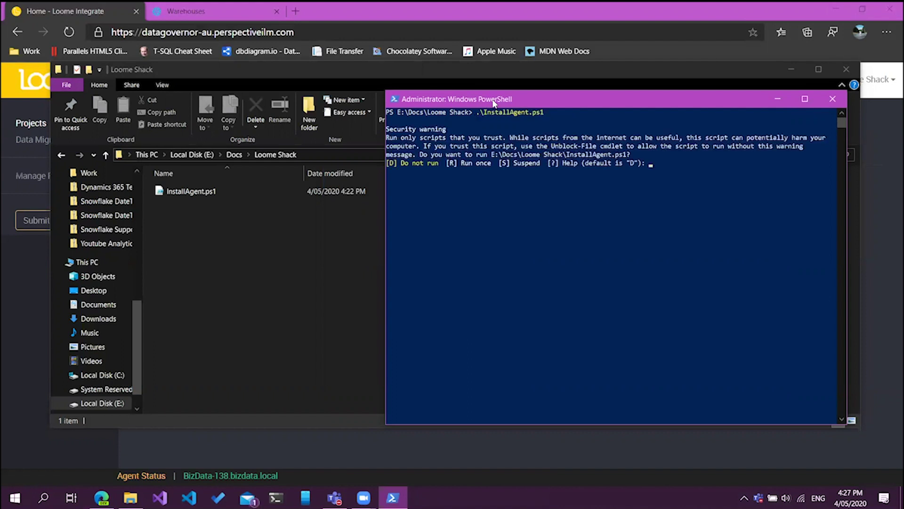
text(r)
key(Return)
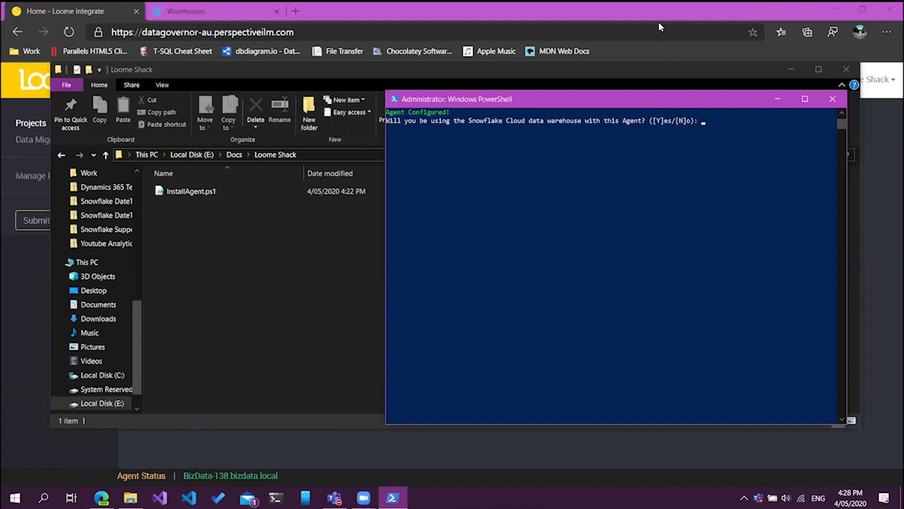
text(yes)
key(Return)
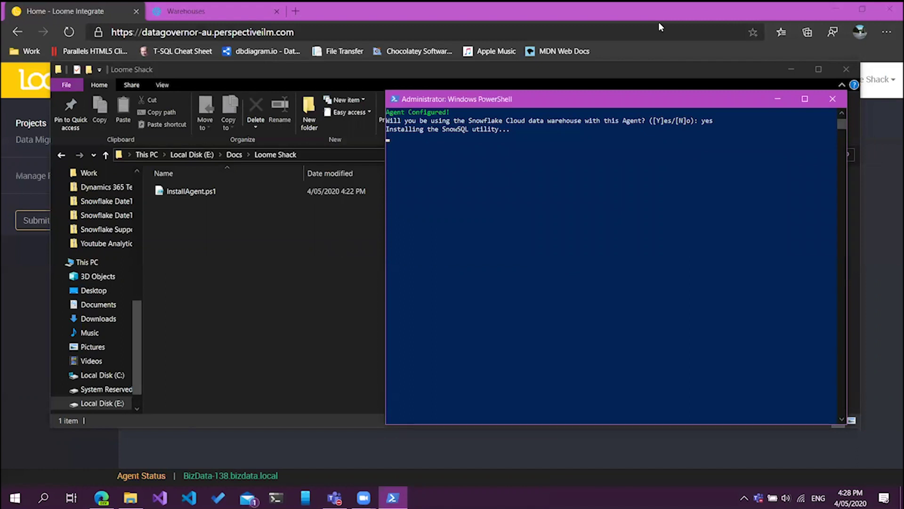
Return to Loome Integrate in the browser and view the agents connected to the Loome Shack tenant
click(778, 99)
click(747, 7)
click(848, 83)
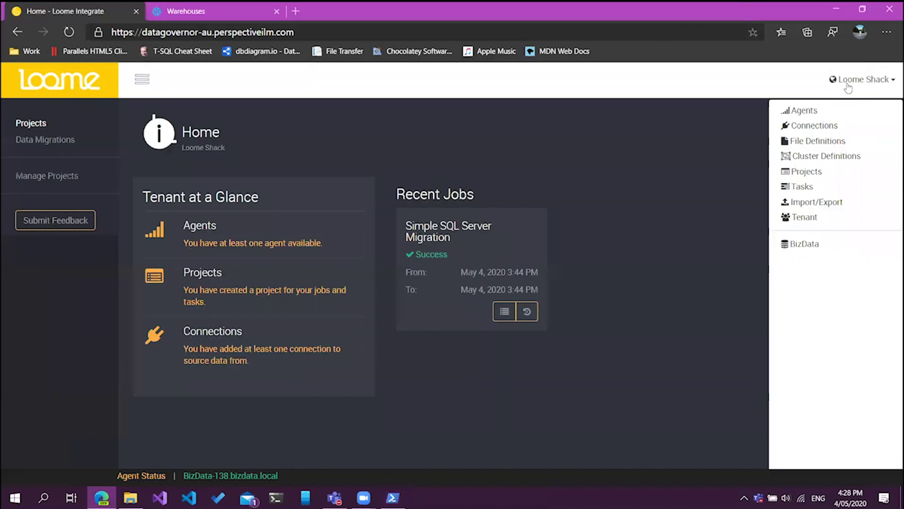
click(818, 109)
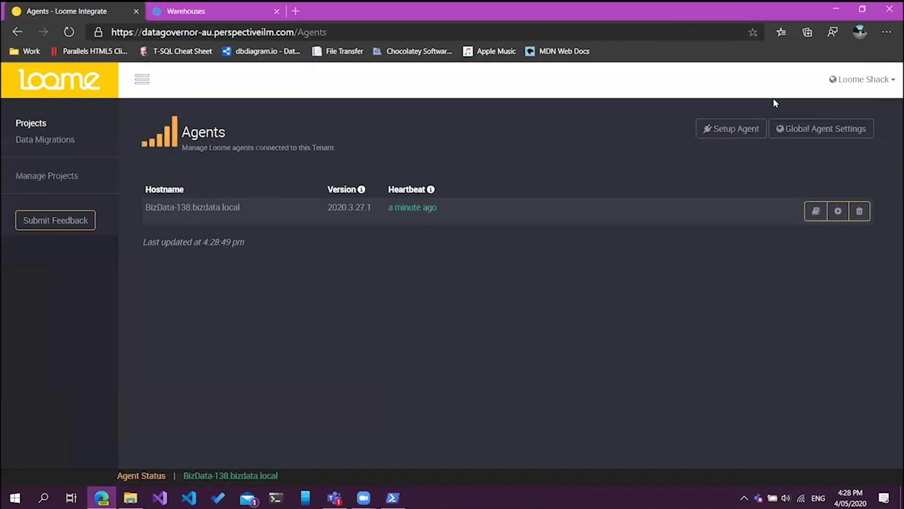
click(715, 130)
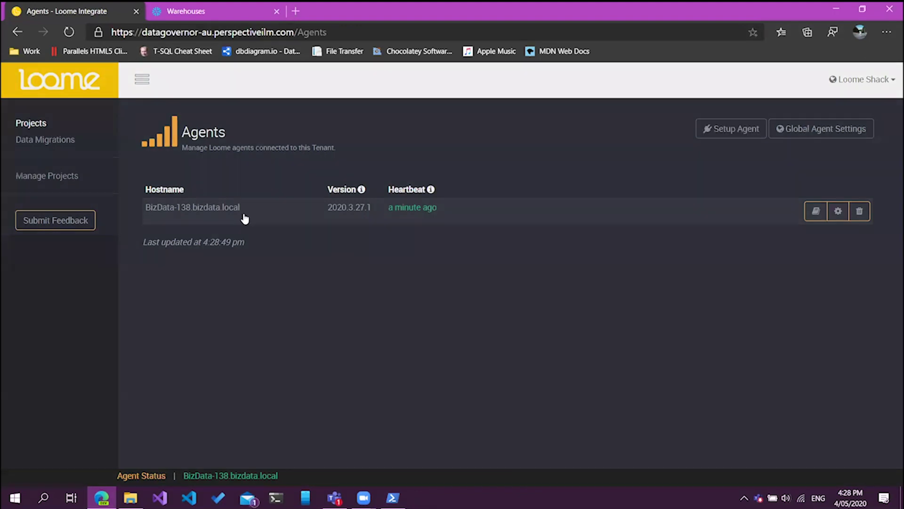
click(264, 301)
scroll(408, 245, down, 3)
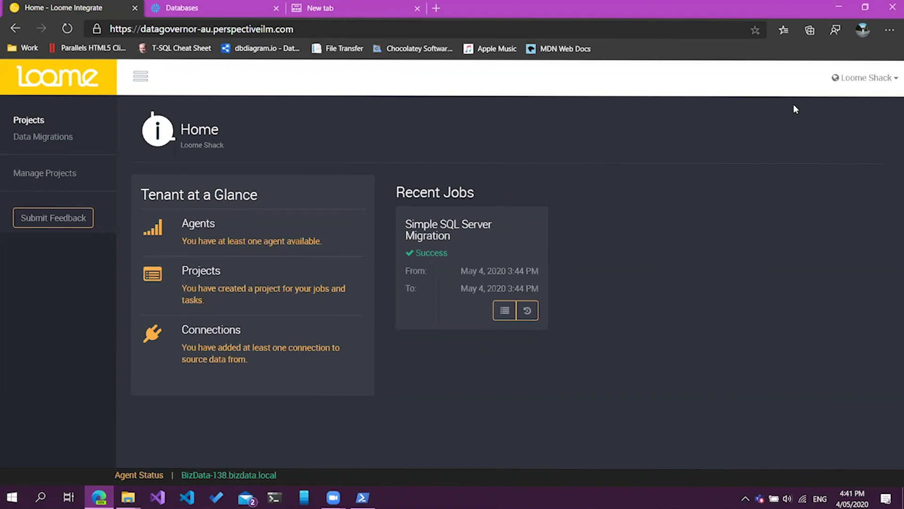
Start a new tenant connection named Snowflake Target using the Snowflake connector and proceed to its configuration
click(845, 76)
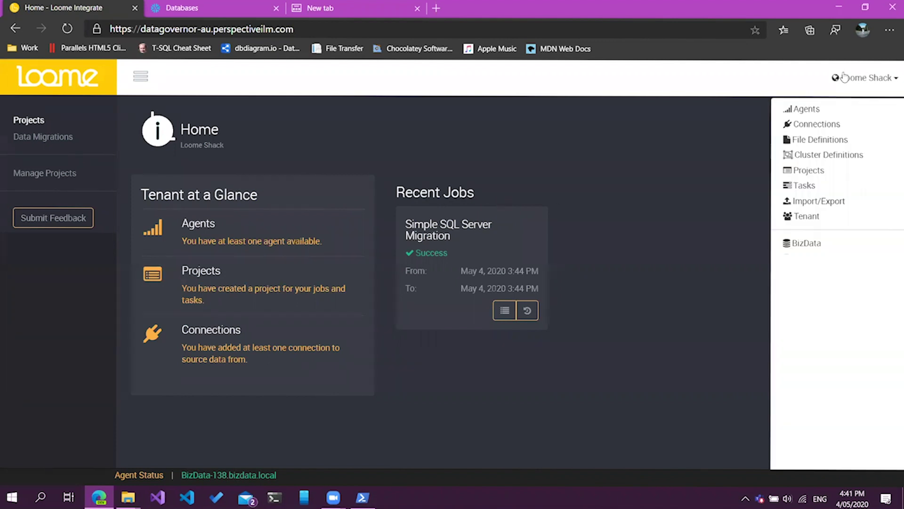
click(824, 125)
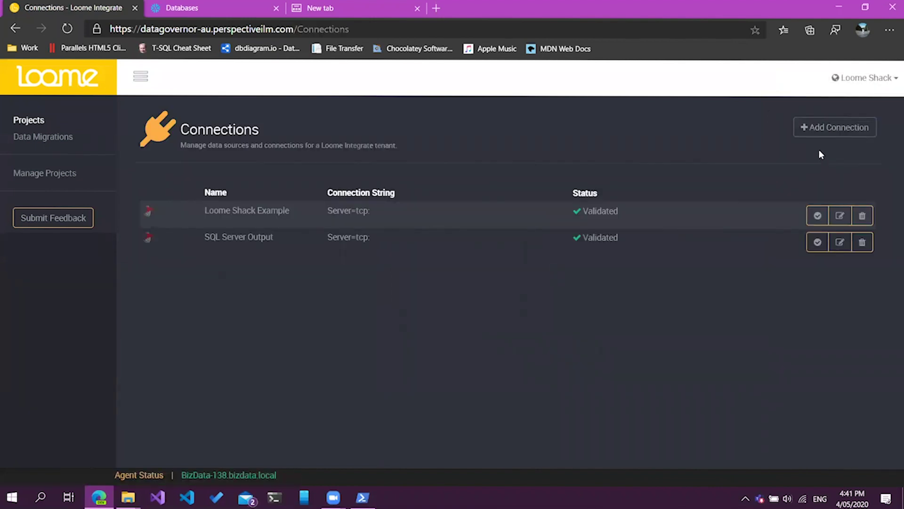
click(834, 127)
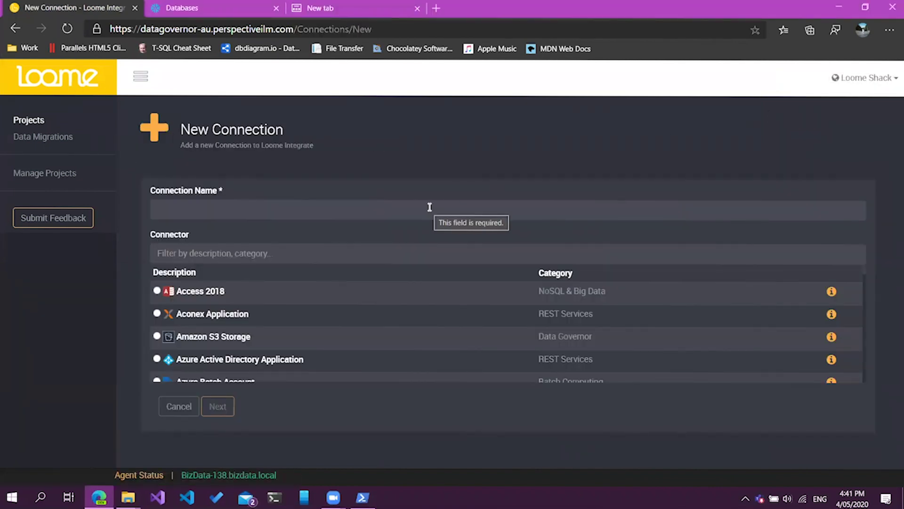
text(Snowflake)
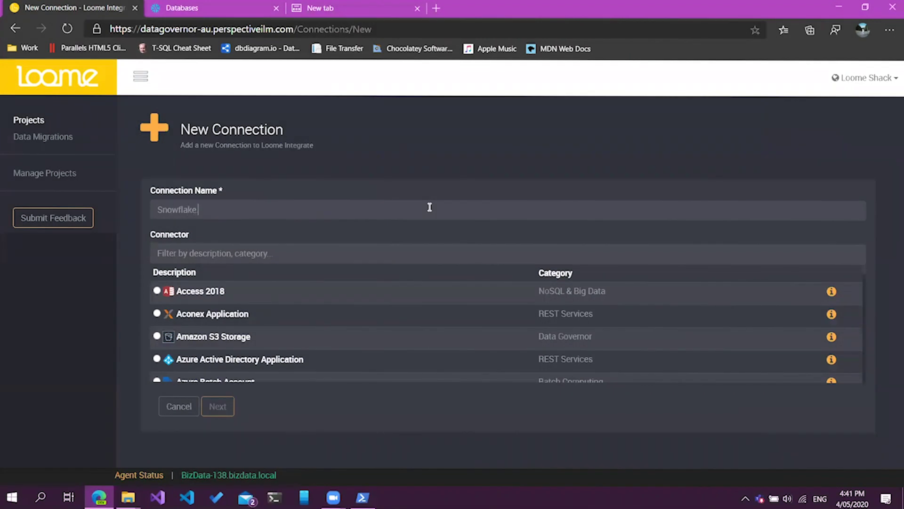
text( Target)
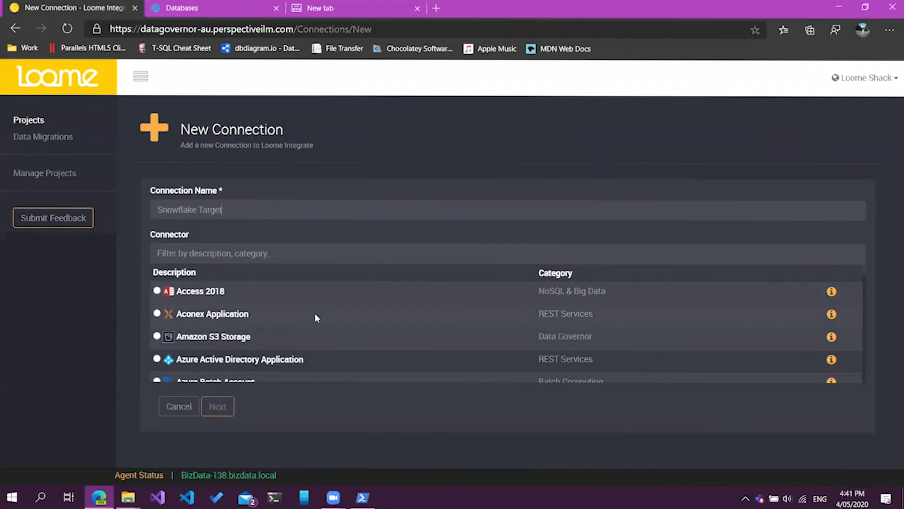
text(snowflake)
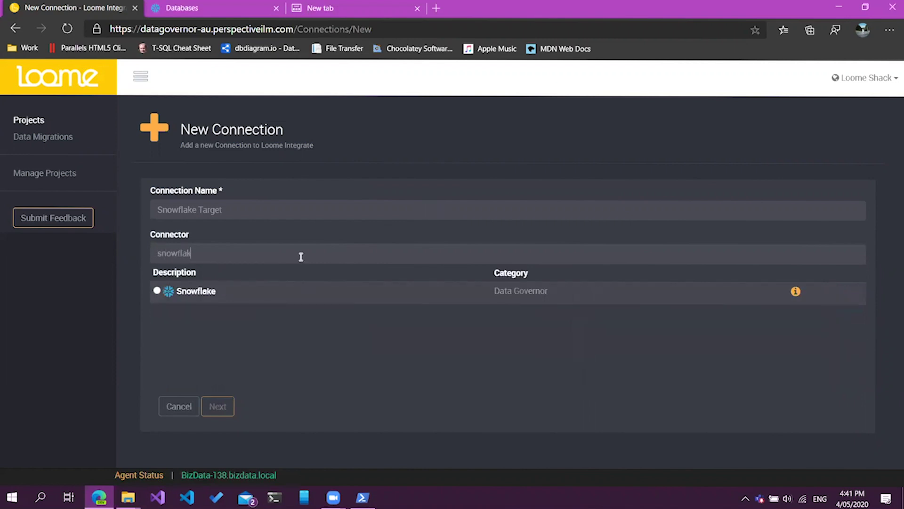
click(202, 291)
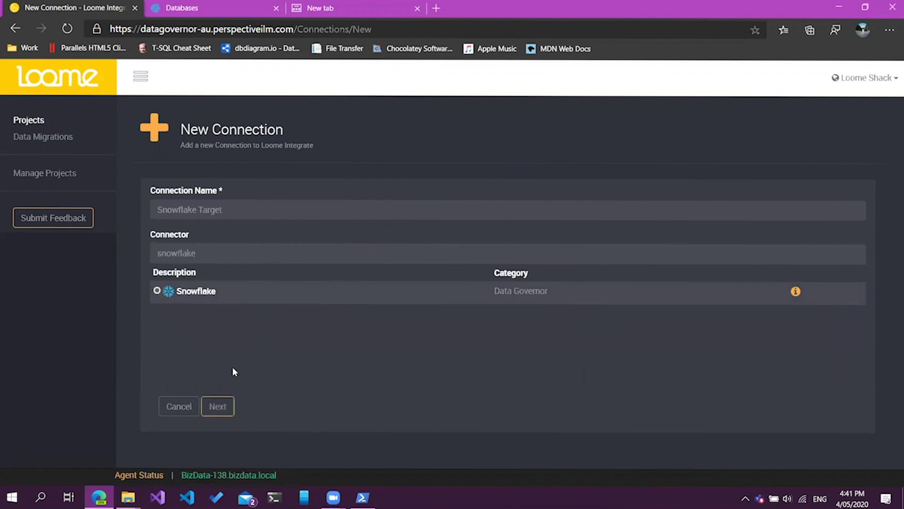
click(223, 404)
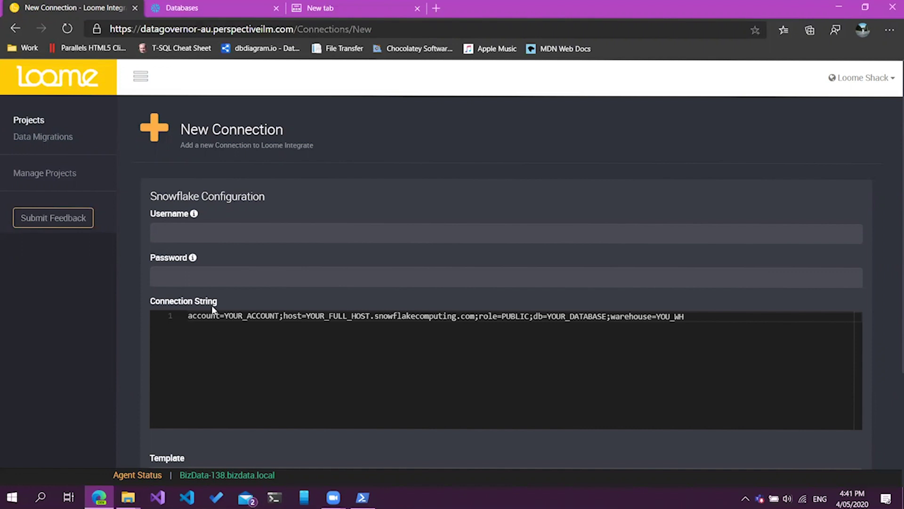
Enter dgservice as the Snowflake username and fill in the account password
click(213, 237)
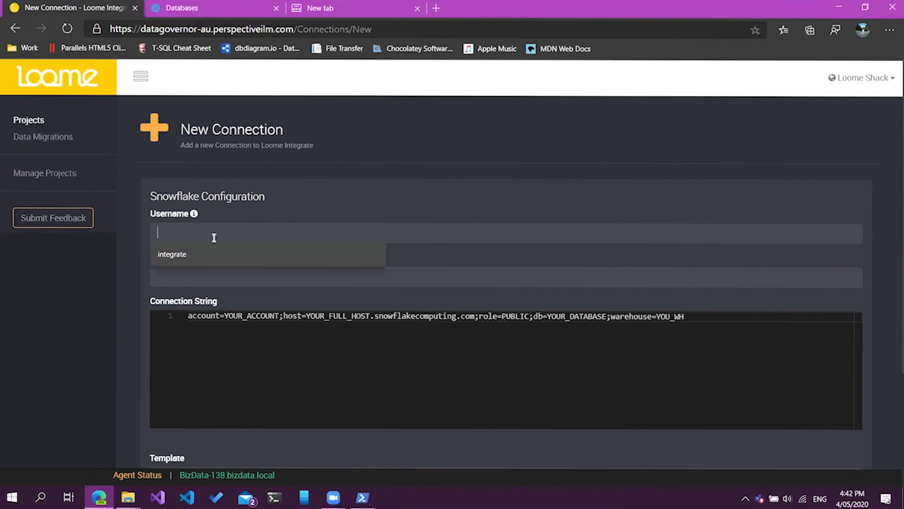
text(dgservice)
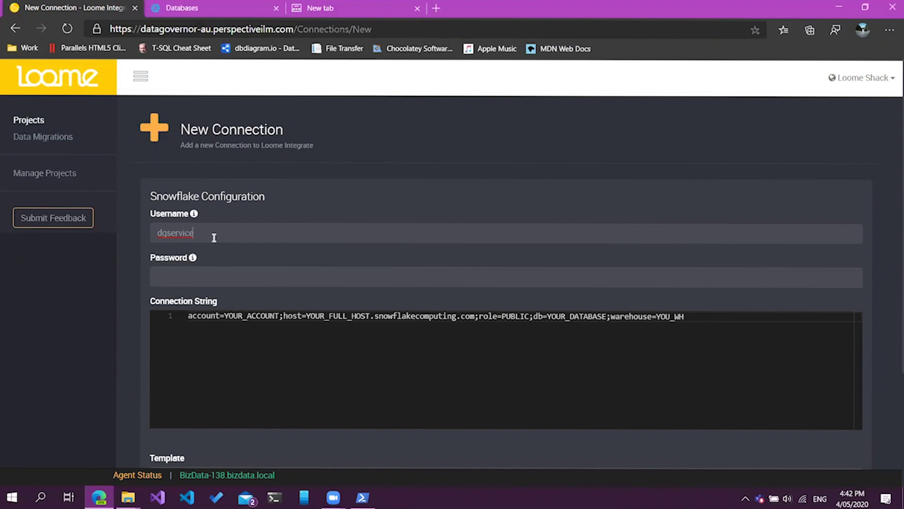
click(479, 340)
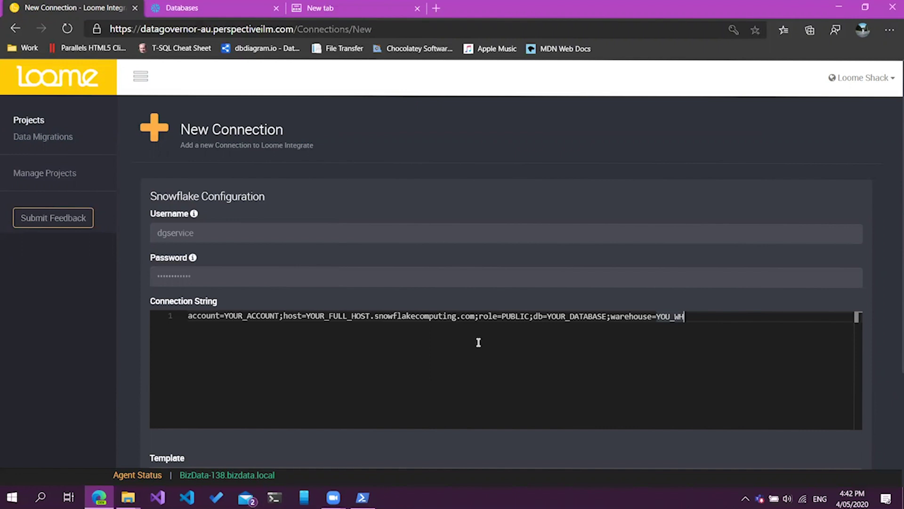
Examine the account, host, role, database and warehouse values in the connection string template
double_click(264, 316)
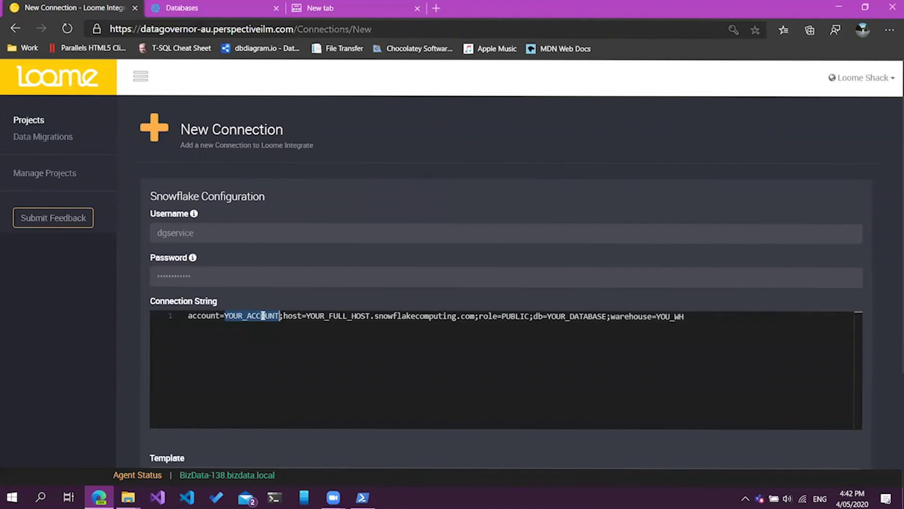
click(326, 316)
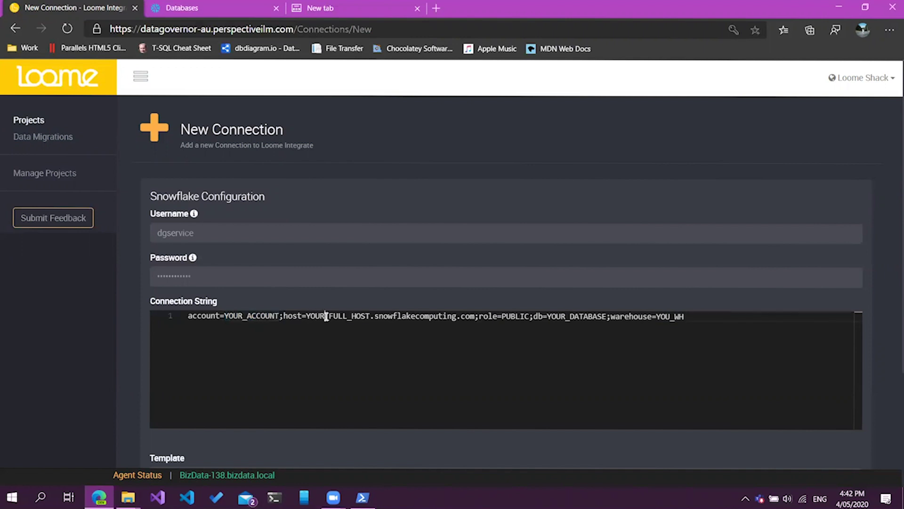
double_click(326, 316)
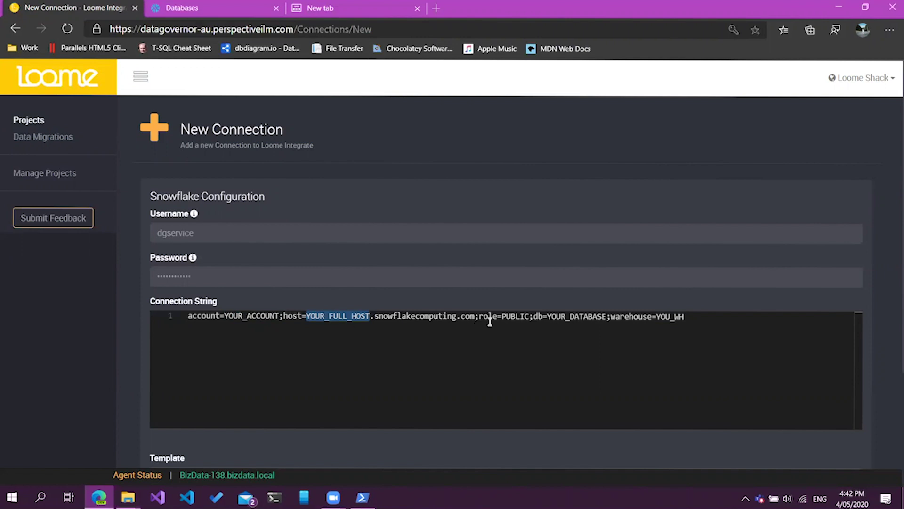
double_click(519, 317)
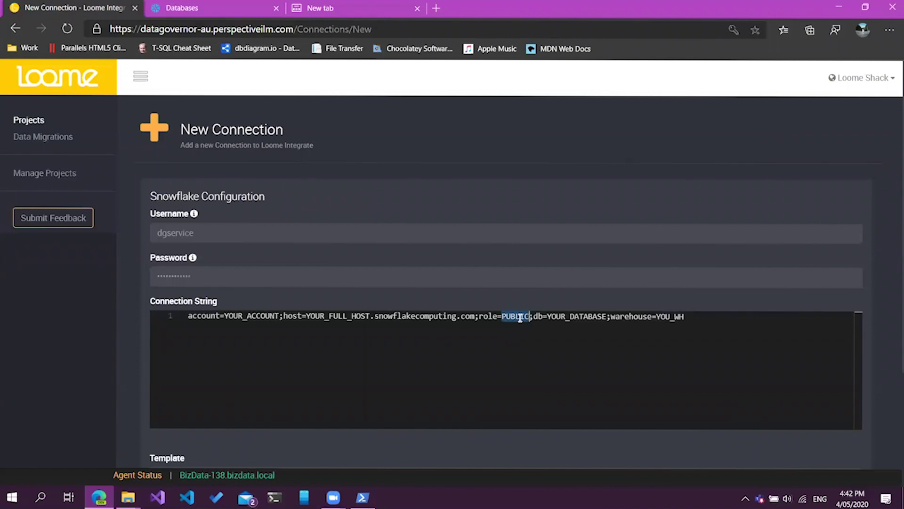
drag(520, 317, 531, 317)
double_click(565, 317)
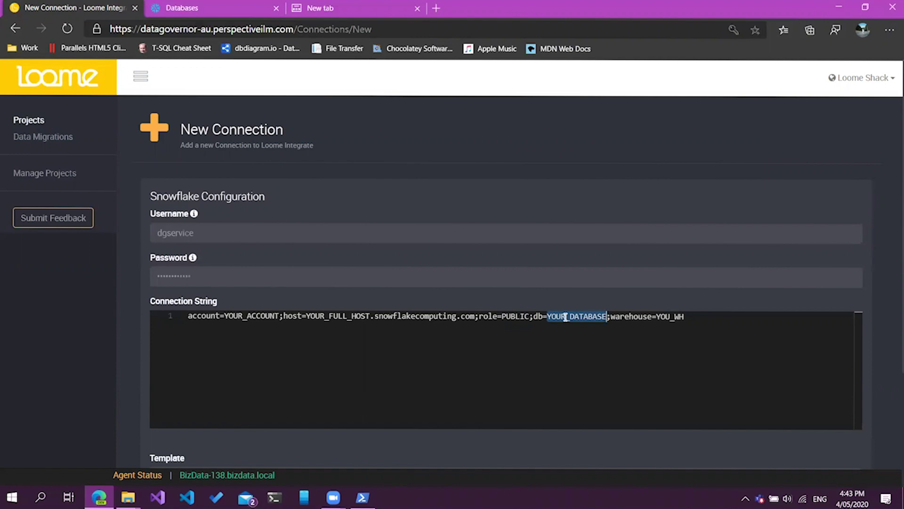
double_click(672, 317)
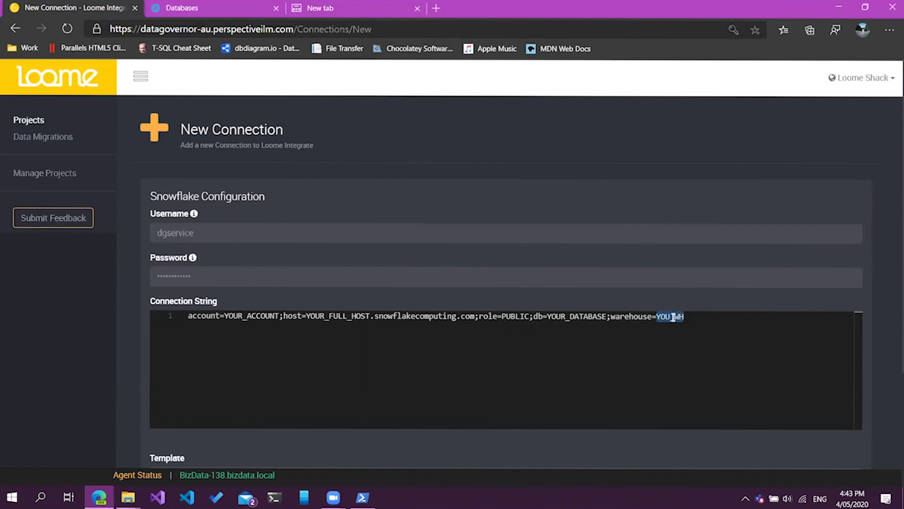
Replace the template with the actual Snowflake account's connection string and submit the connection, keeping validation by BizData-138.bizdata.local
key(ctrl+z)
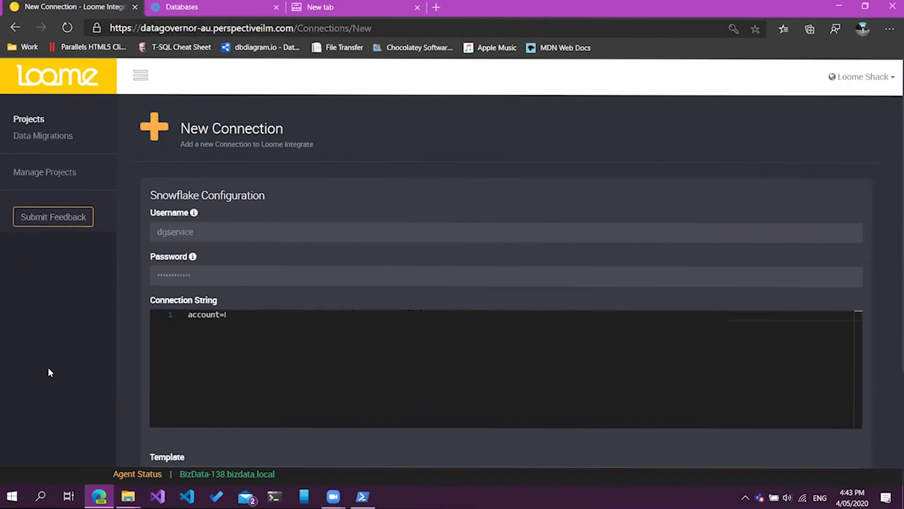
scroll(48, 367, down, 3)
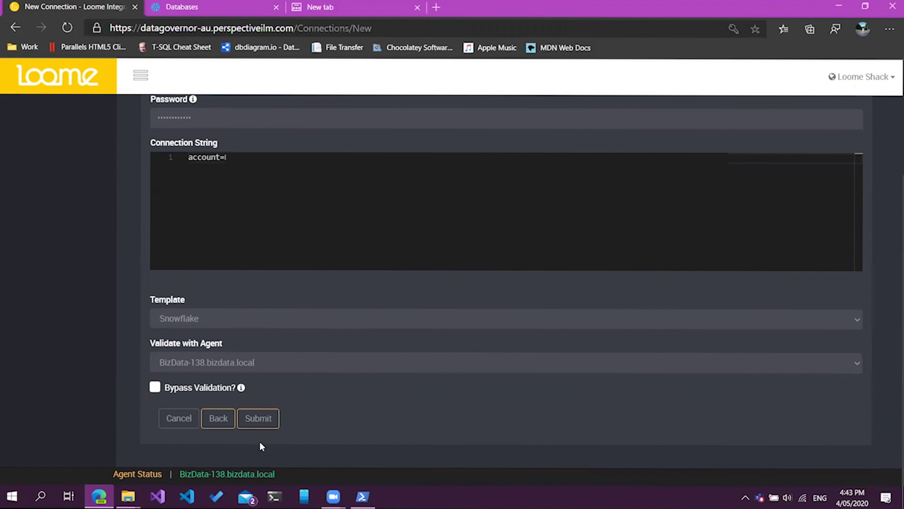
click(260, 423)
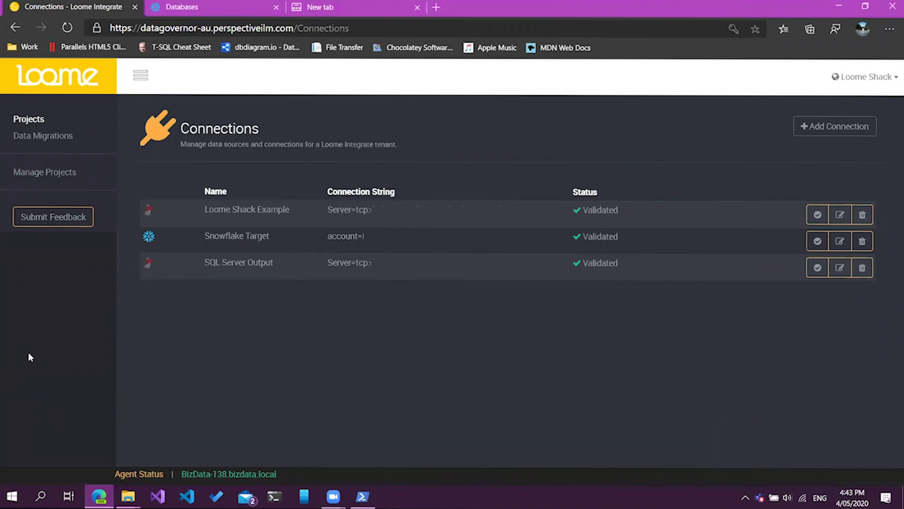
Open the task list of the Quick Snowflake job in the Data Migrations project
click(36, 138)
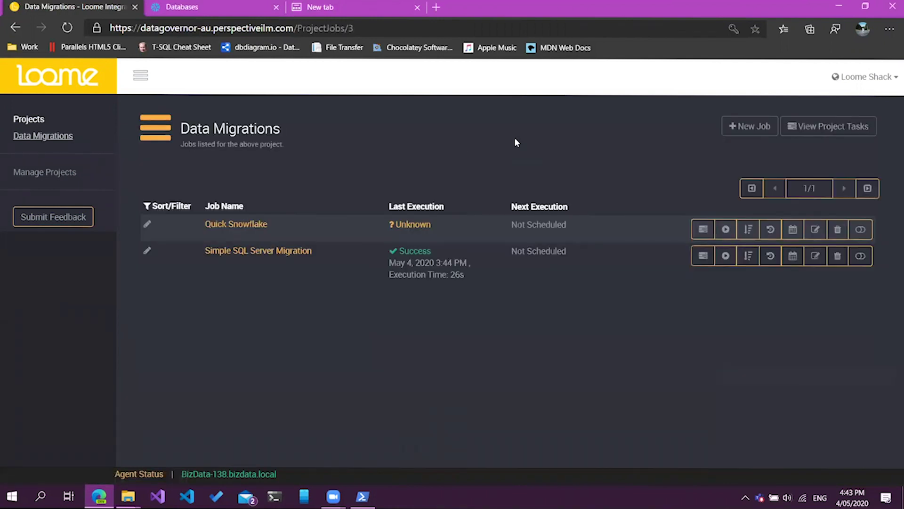
click(241, 226)
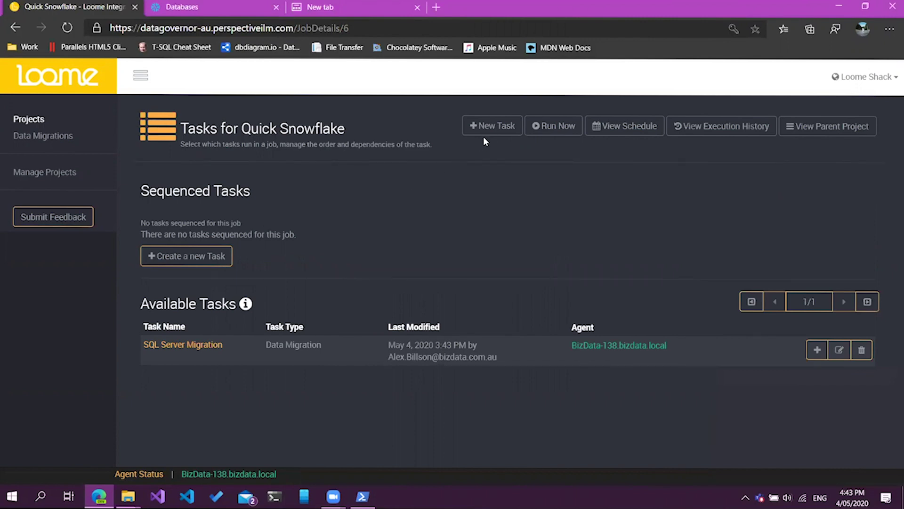
Start a new task in the Quick Snowflake job and name it Snowflake Migration
click(493, 126)
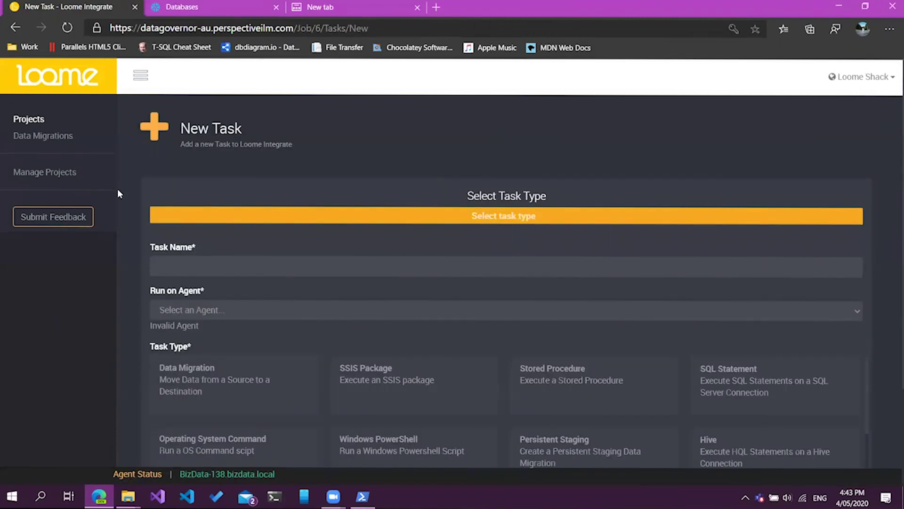
scroll(118, 193, down, 1)
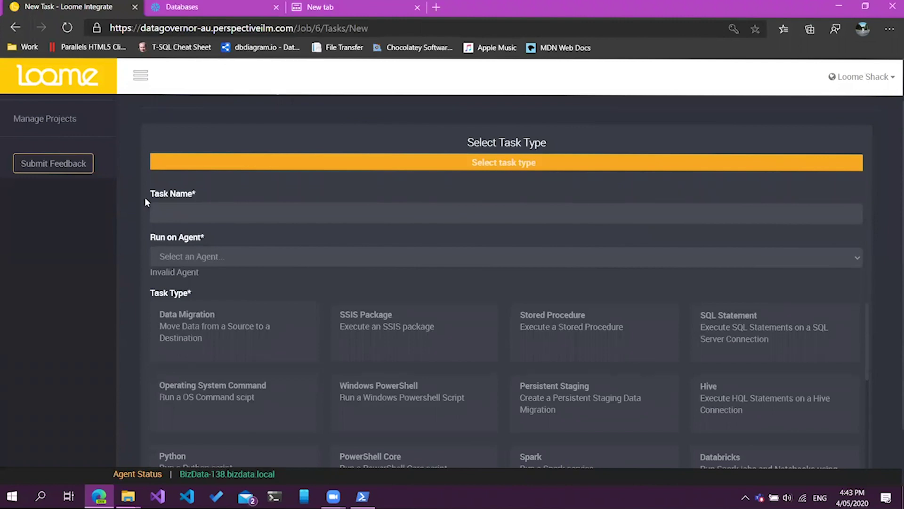
click(196, 213)
text(Snowflake Migrat)
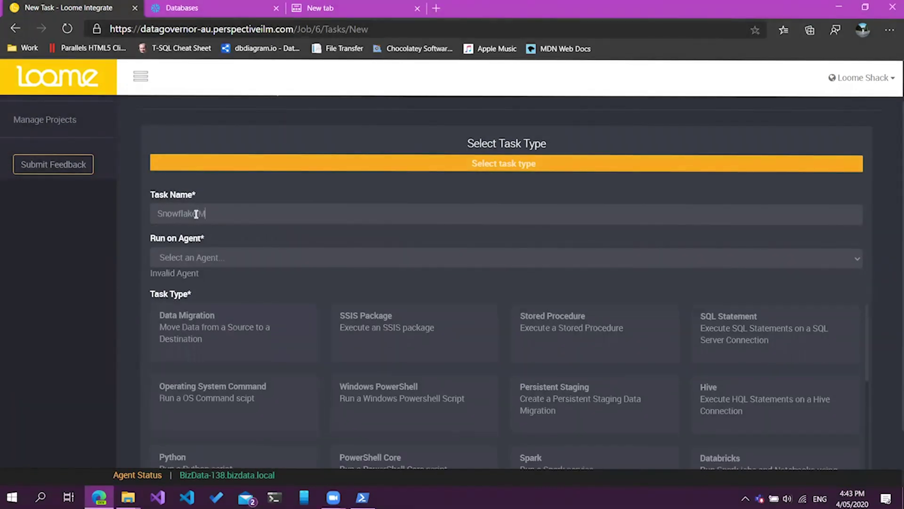
key(BackSpace)
key(BackSpace)
text(ation)
Assign the task to agent BizData-138.bizdata.local, choose the Data Migration task type and continue to the connection settings
click(210, 257)
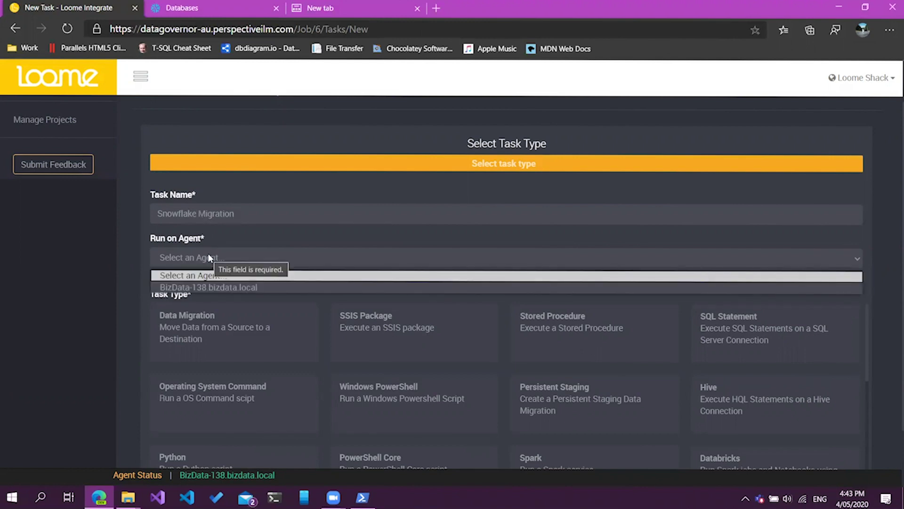
click(202, 289)
scroll(116, 304, down, 1)
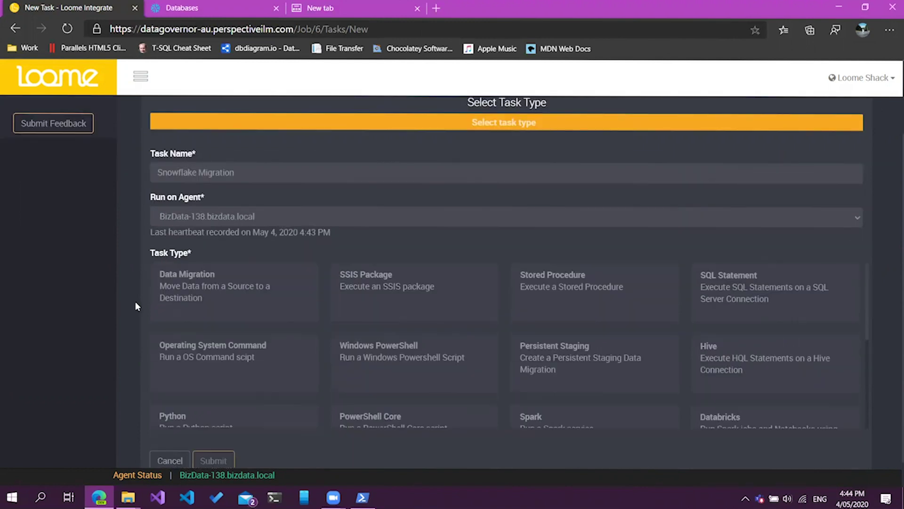
click(174, 288)
scroll(94, 292, down, 1)
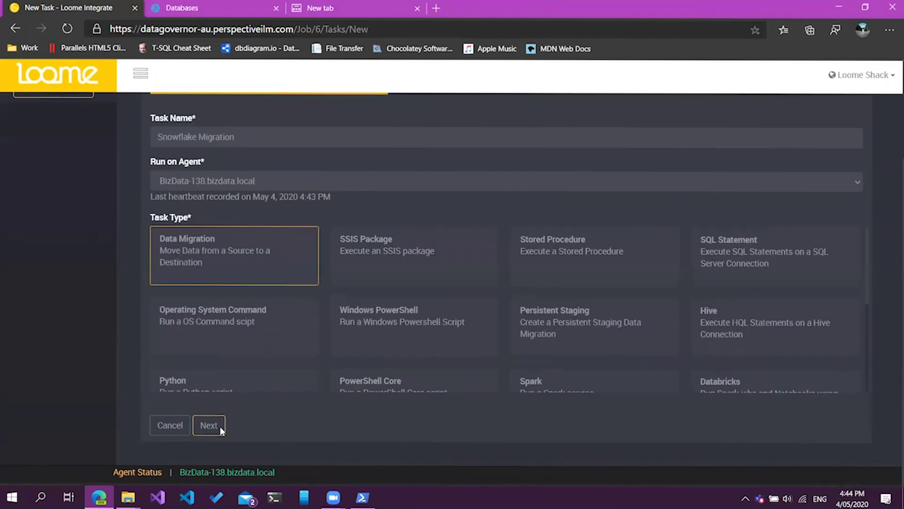
click(208, 426)
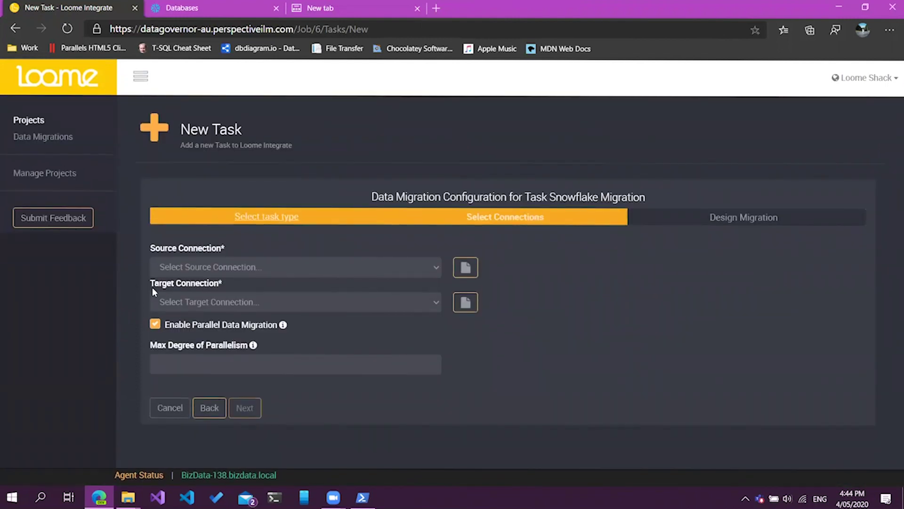
Set the source connection to Loome Shack Example and the target connection to Snowflake Target
click(191, 265)
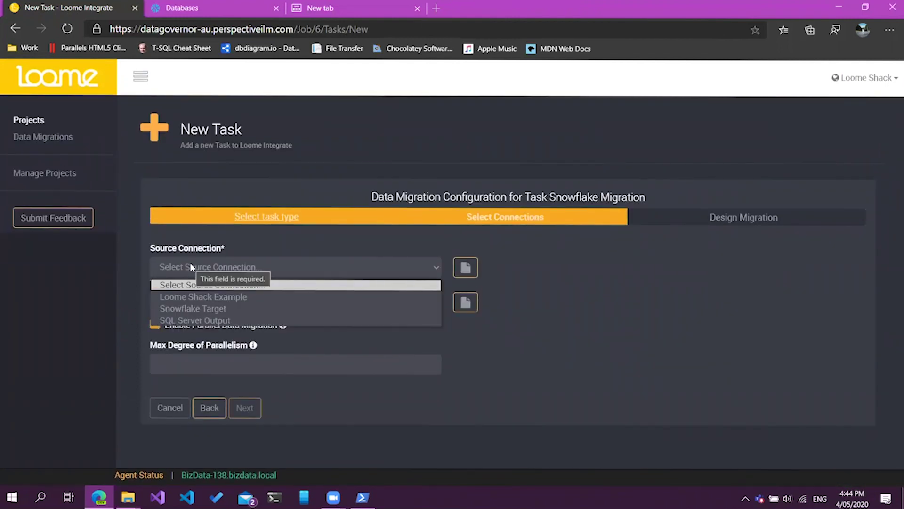
click(193, 295)
click(190, 303)
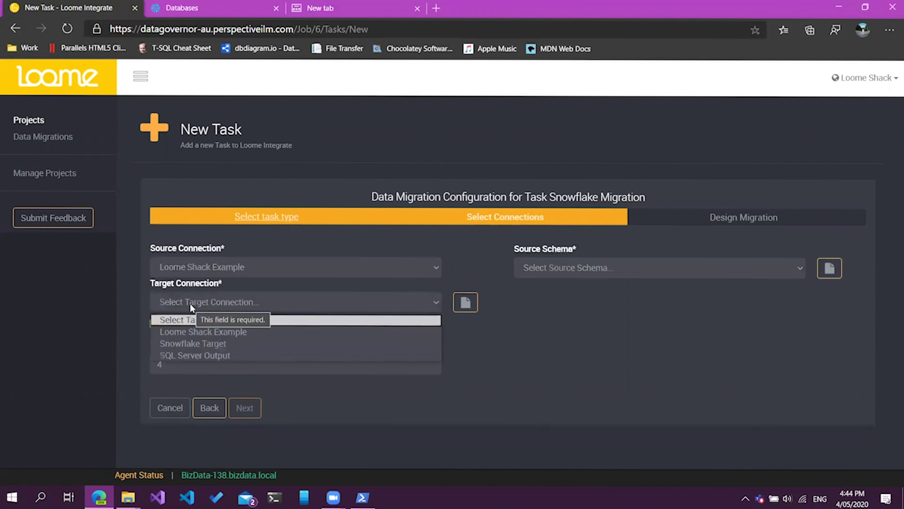
click(190, 345)
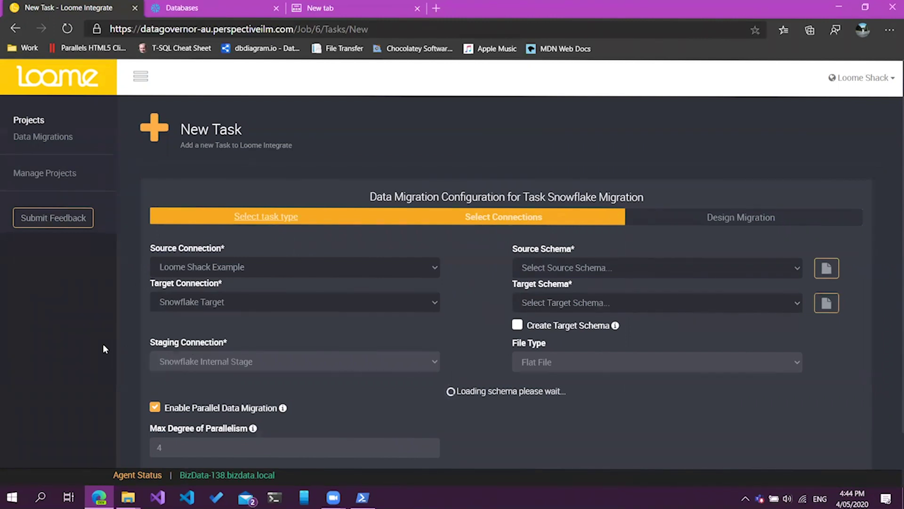
Examine the available staging connection and file type options without changing them
scroll(104, 346, down, 1)
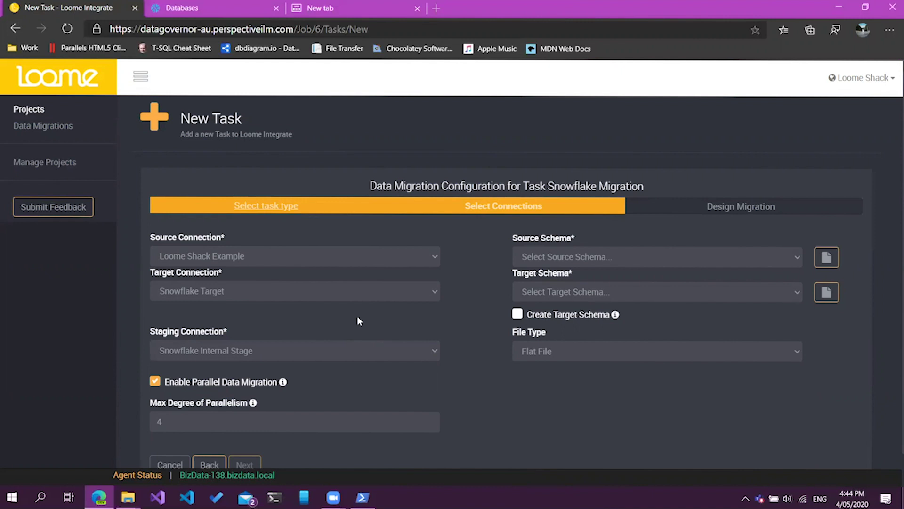
scroll(358, 319, down, 1)
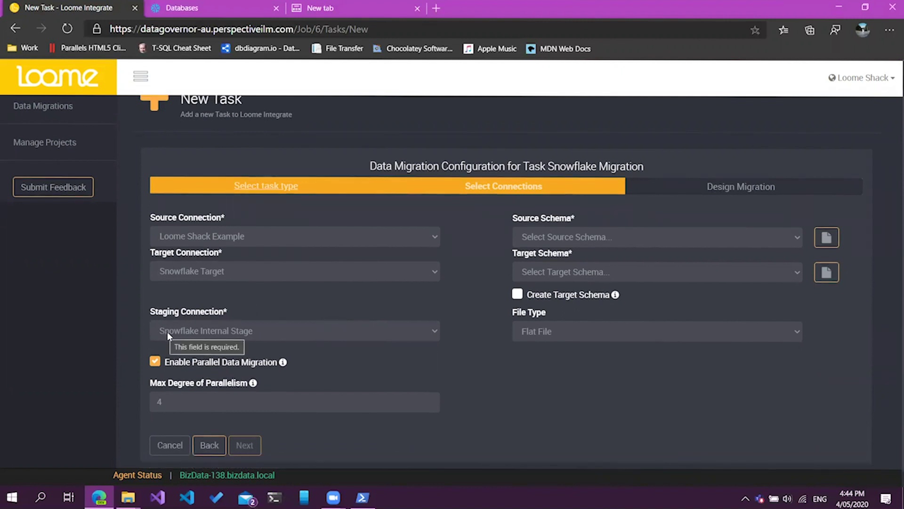
click(190, 331)
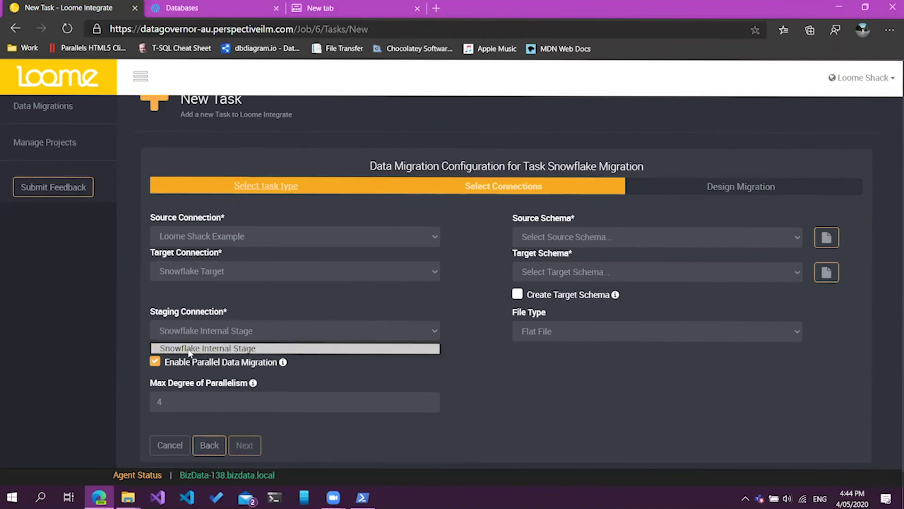
click(388, 306)
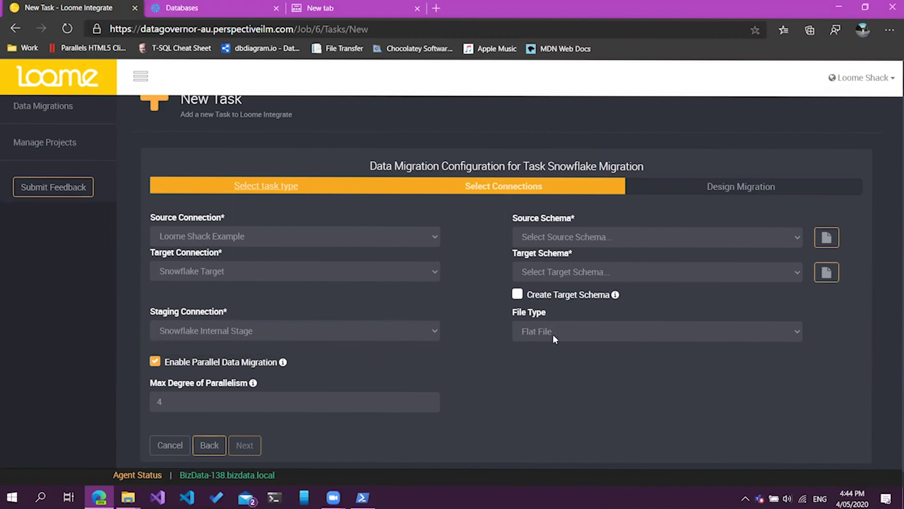
click(553, 334)
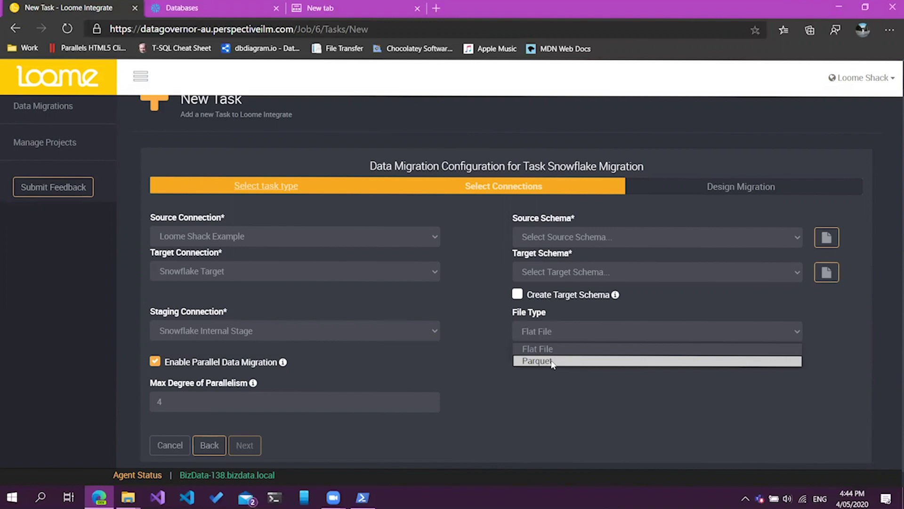
click(476, 323)
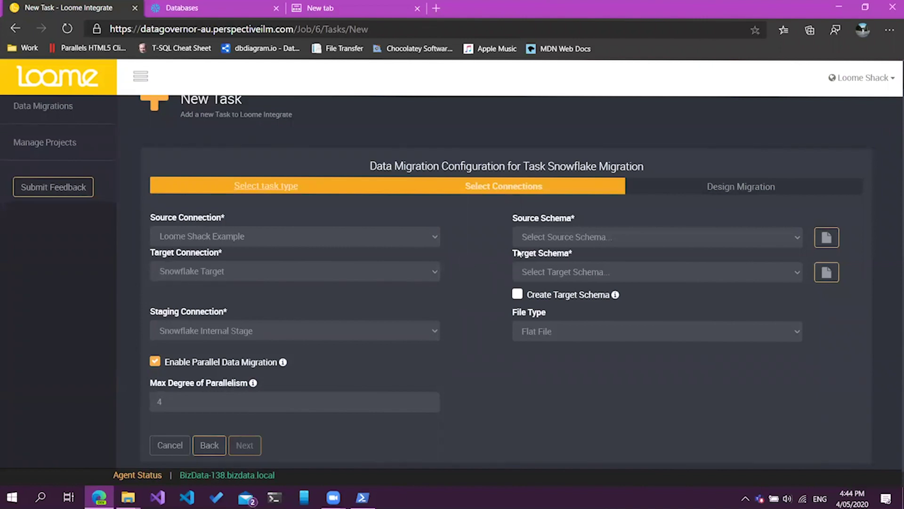
Set the source schema to SalesLT and the target schema to dbo, and continue to the migration design
click(535, 246)
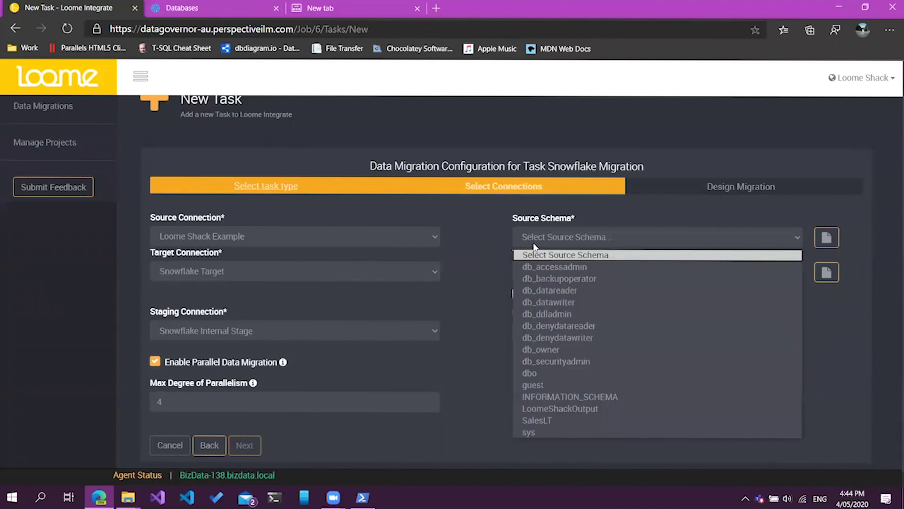
click(547, 420)
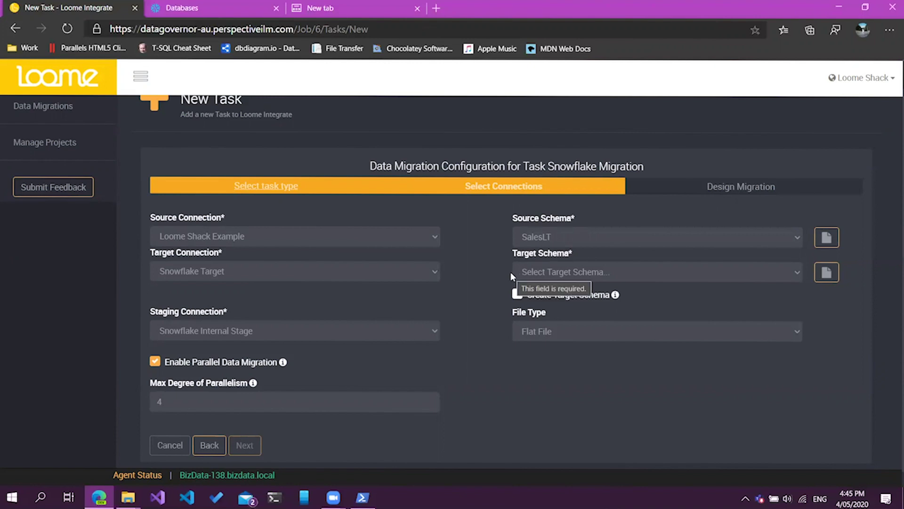
click(534, 273)
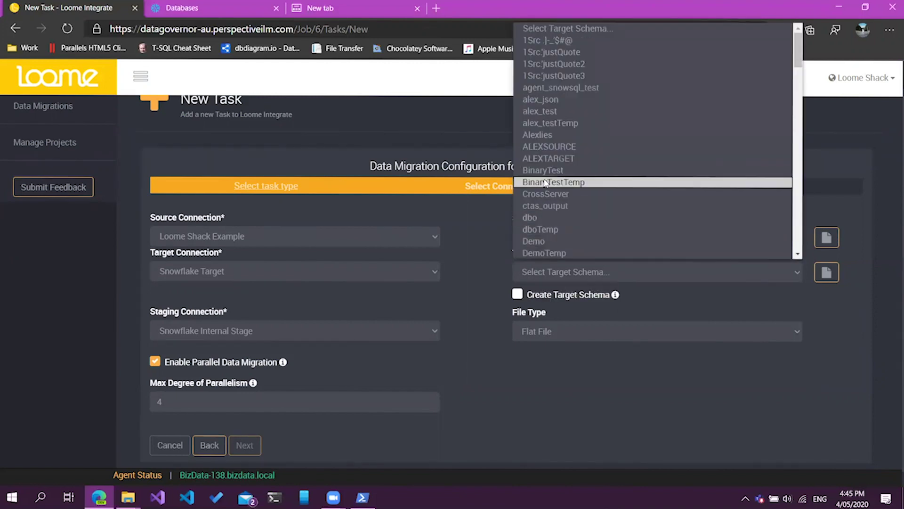
click(548, 217)
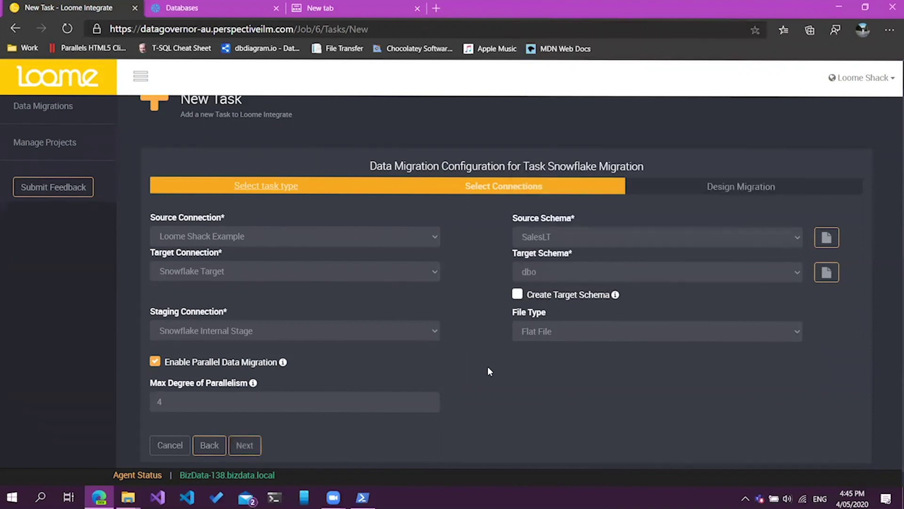
scroll(487, 366, down, 1)
click(245, 430)
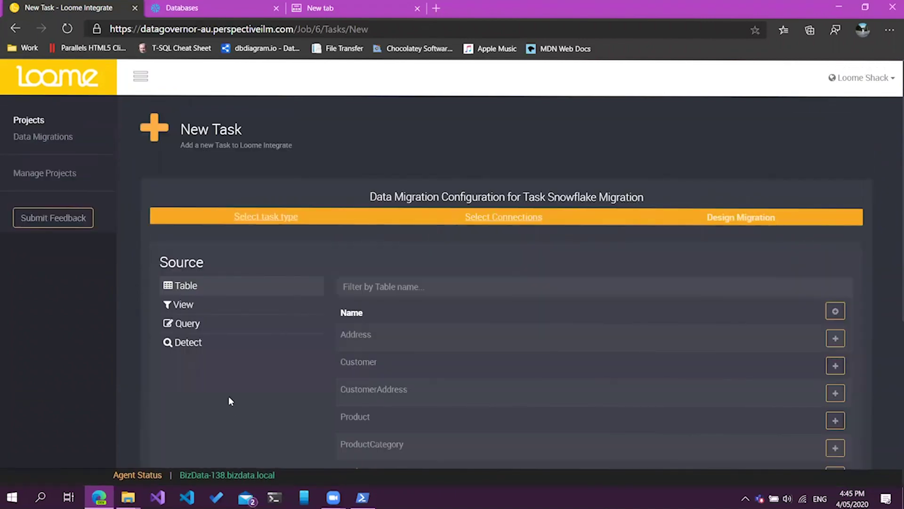
Add the Customer and Product source tables to the migration and submit the task
scroll(229, 397, down, 3)
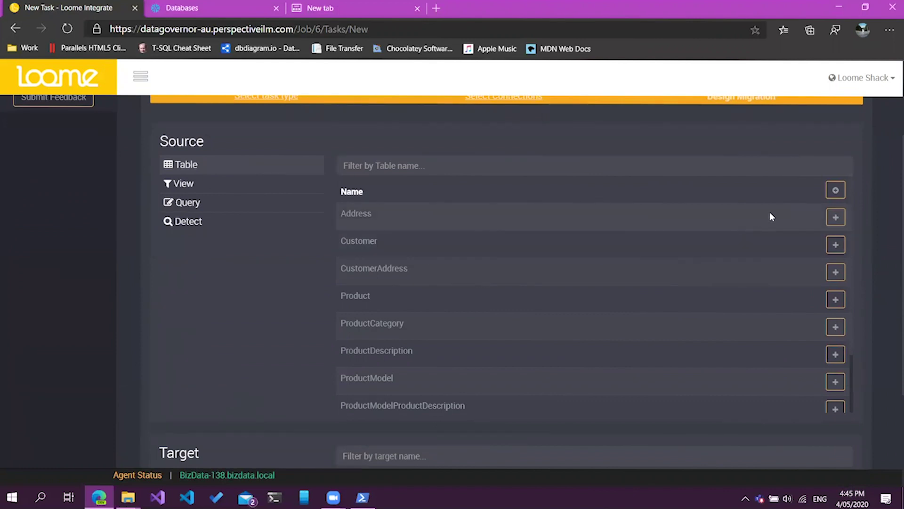
click(835, 244)
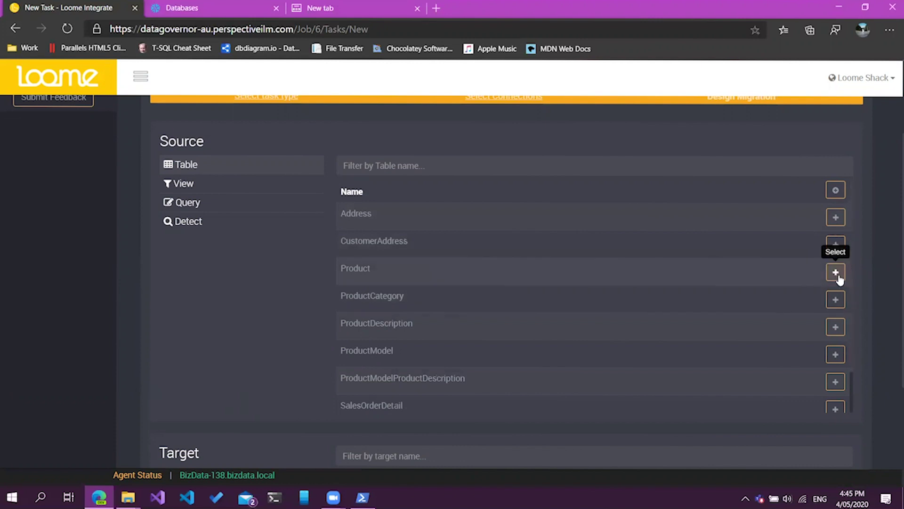
click(836, 272)
scroll(263, 278, down, 5)
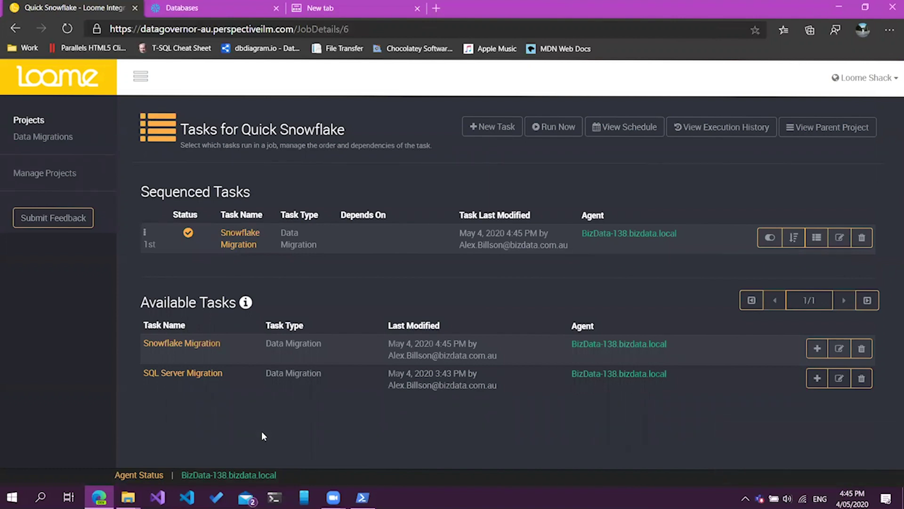
Start a one-off execution of the Quick Snowflake job
click(540, 129)
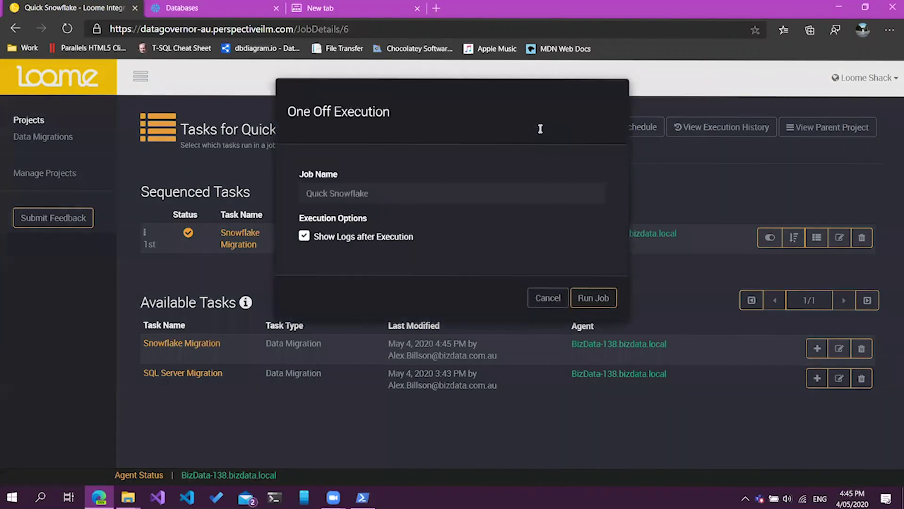
click(398, 237)
click(590, 301)
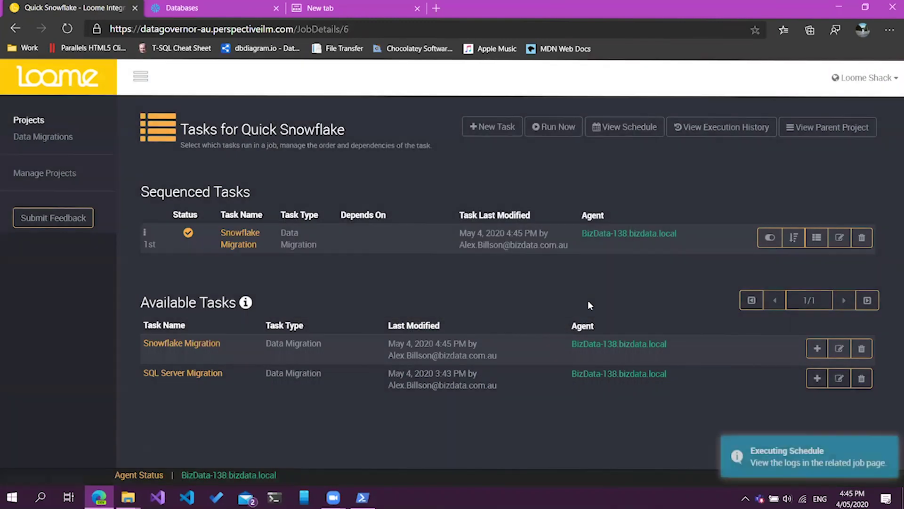